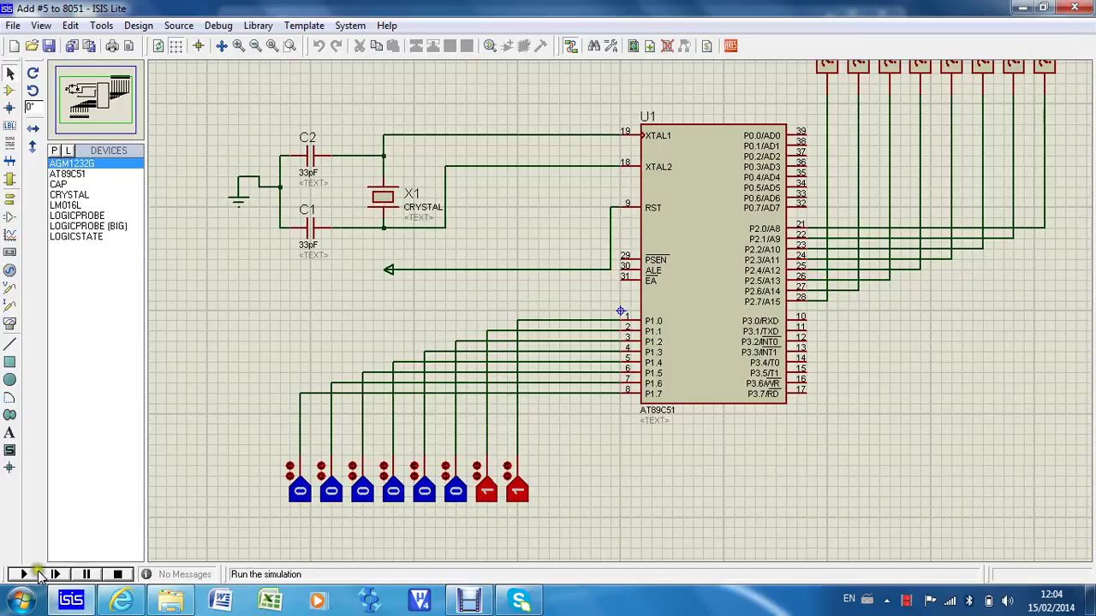
# Step: Load Add#5 to P2.hex as the program file of AT89C51 microcontroller U1
pyautogui.doubleClick(695, 285)
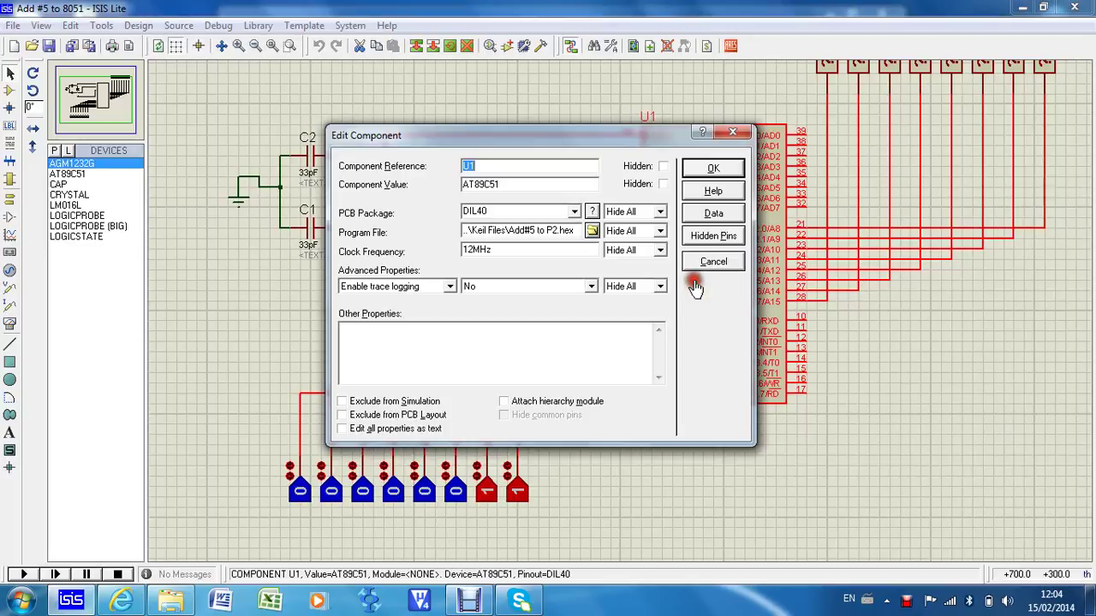
pyautogui.click(591, 231)
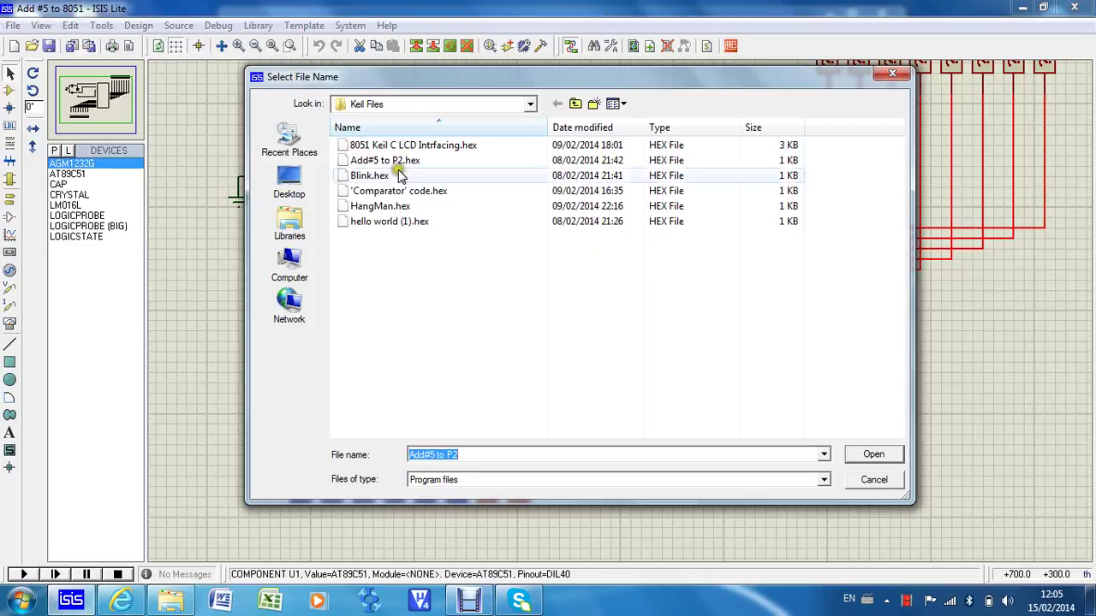
pyautogui.click(396, 163)
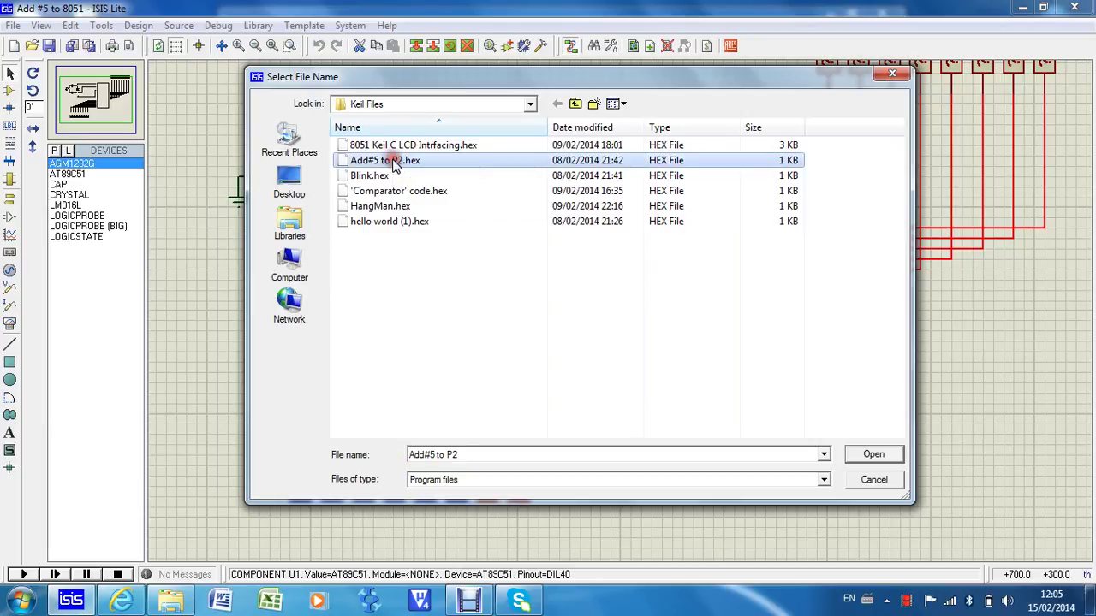
pyautogui.click(874, 453)
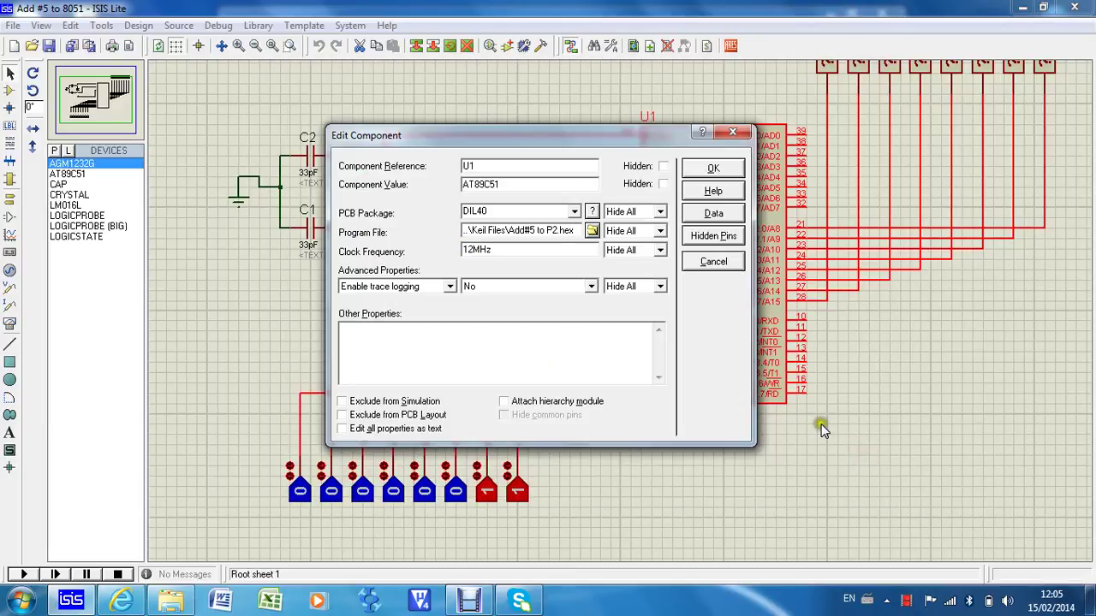
pyautogui.click(714, 169)
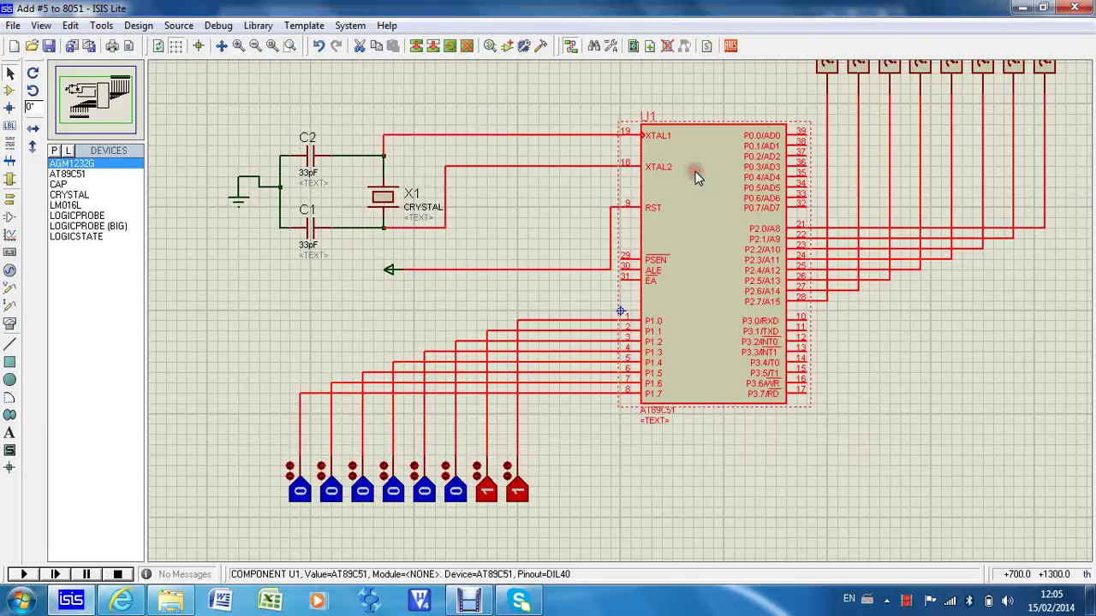
# Step: Start the simulation so the P2 probes show 00001000 for input 00000011
pyautogui.click(368, 286)
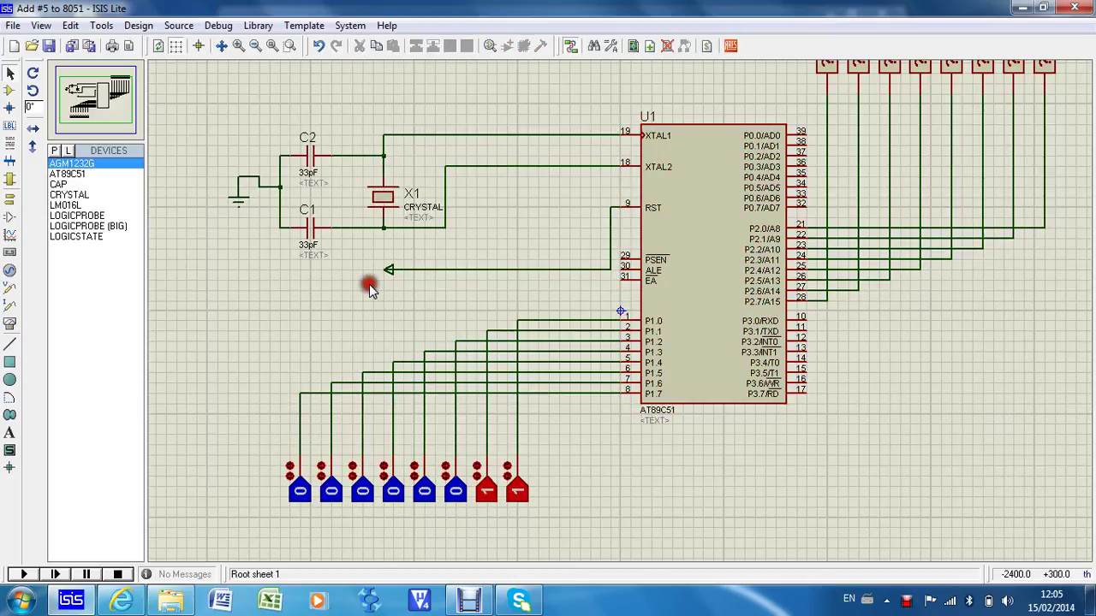
pyautogui.click(23, 575)
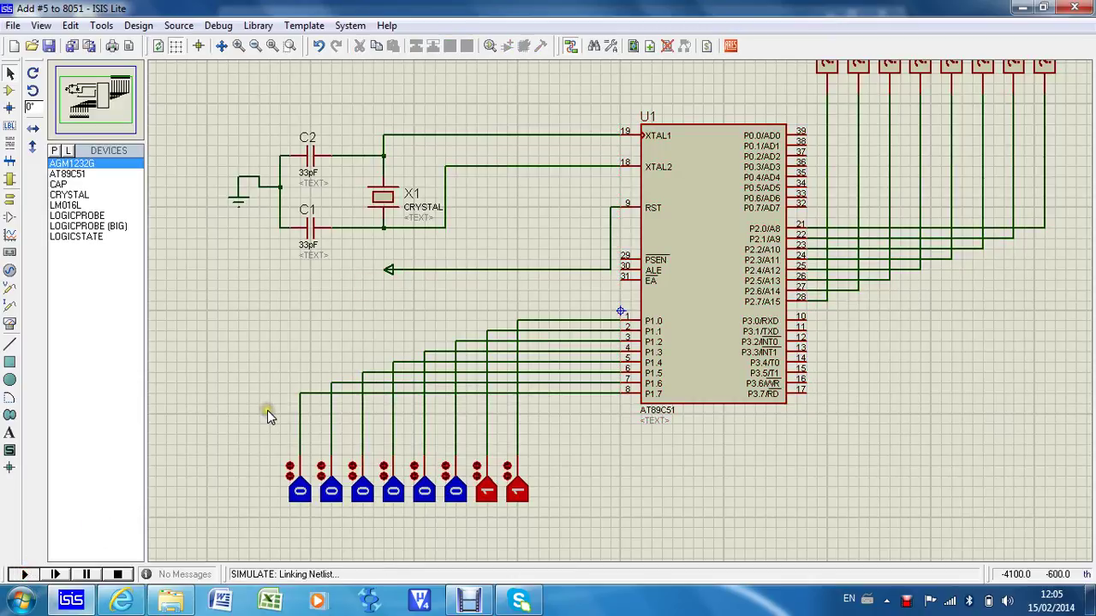
pyautogui.click(24, 575)
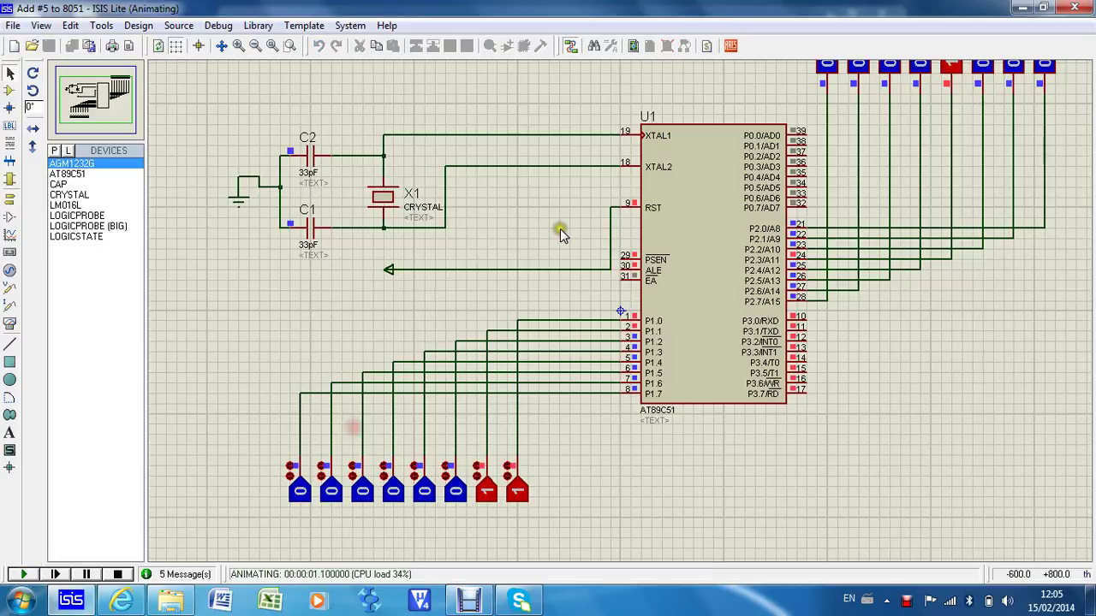
# Step: Set P1.0–P1.2 high so the P2 probes read 00001100 for input 00000111
pyautogui.click(107, 107)
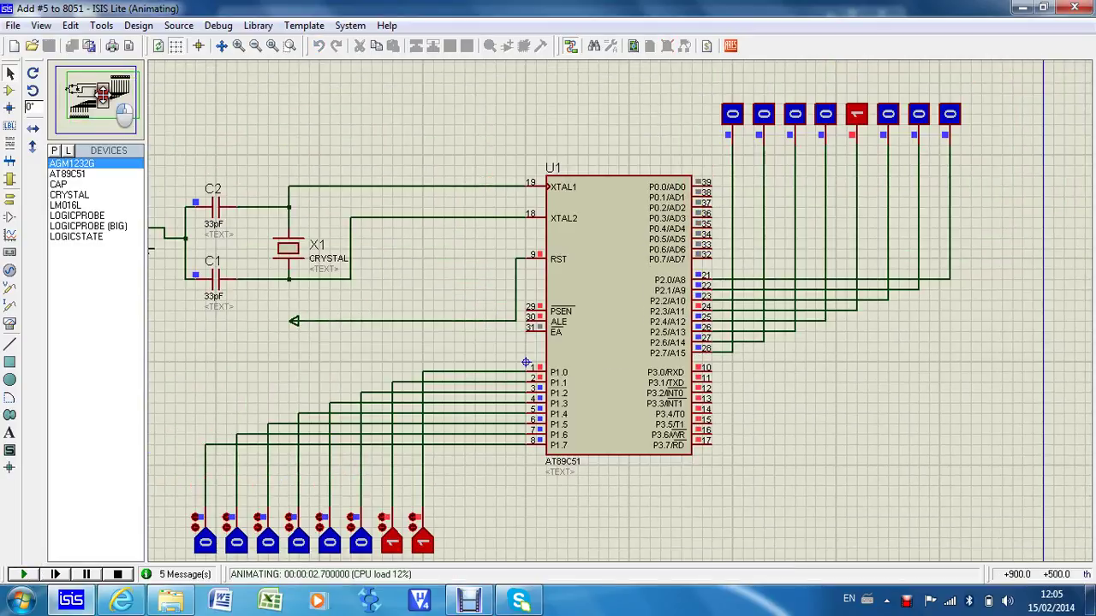
pyautogui.click(423, 539)
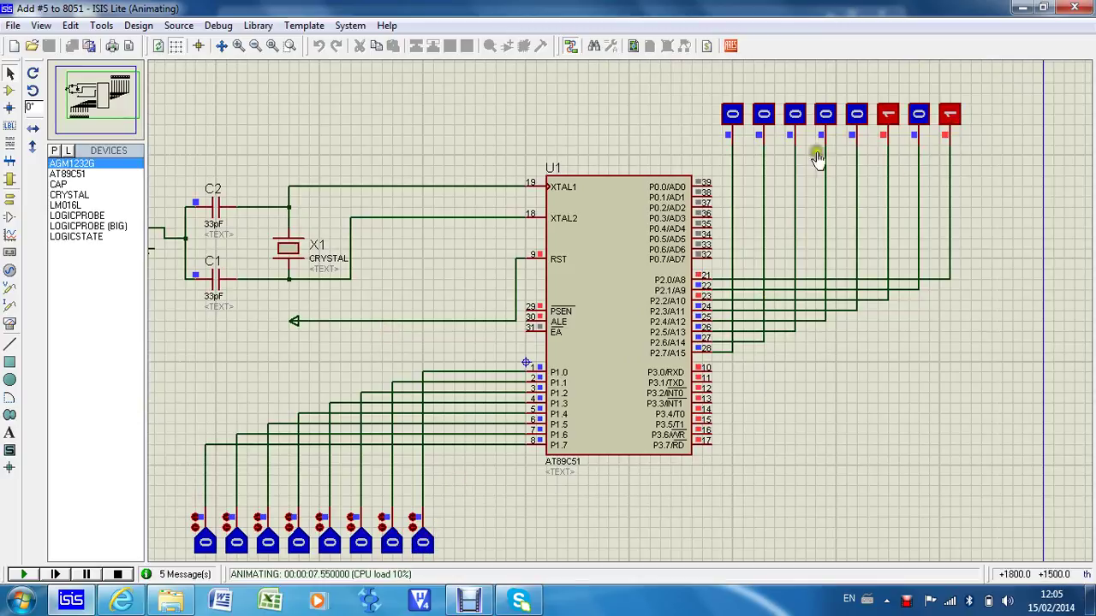
pyautogui.click(423, 543)
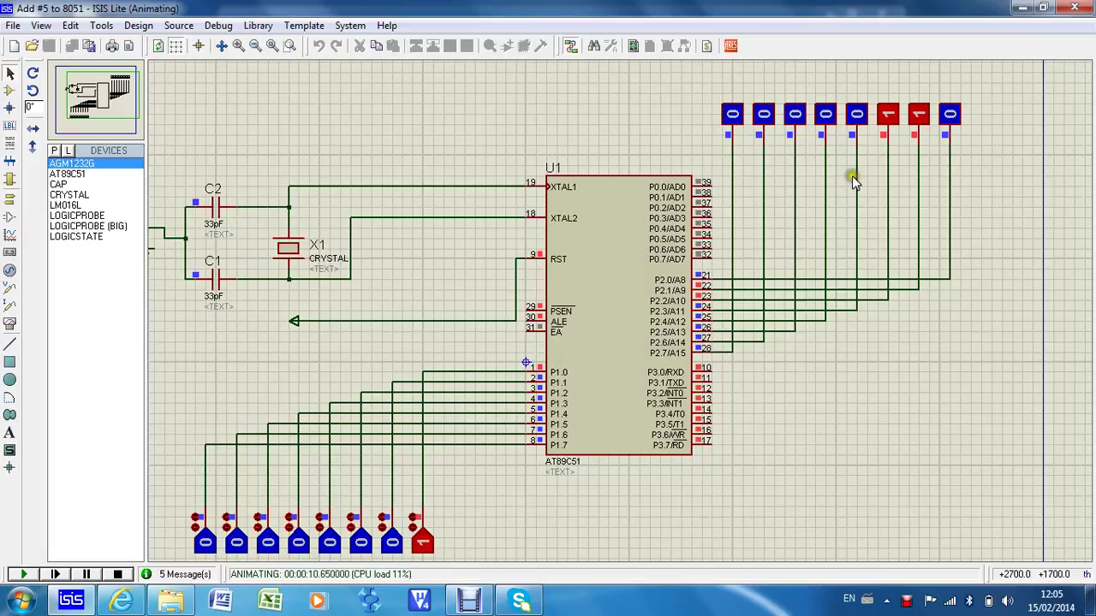
pyautogui.click(391, 544)
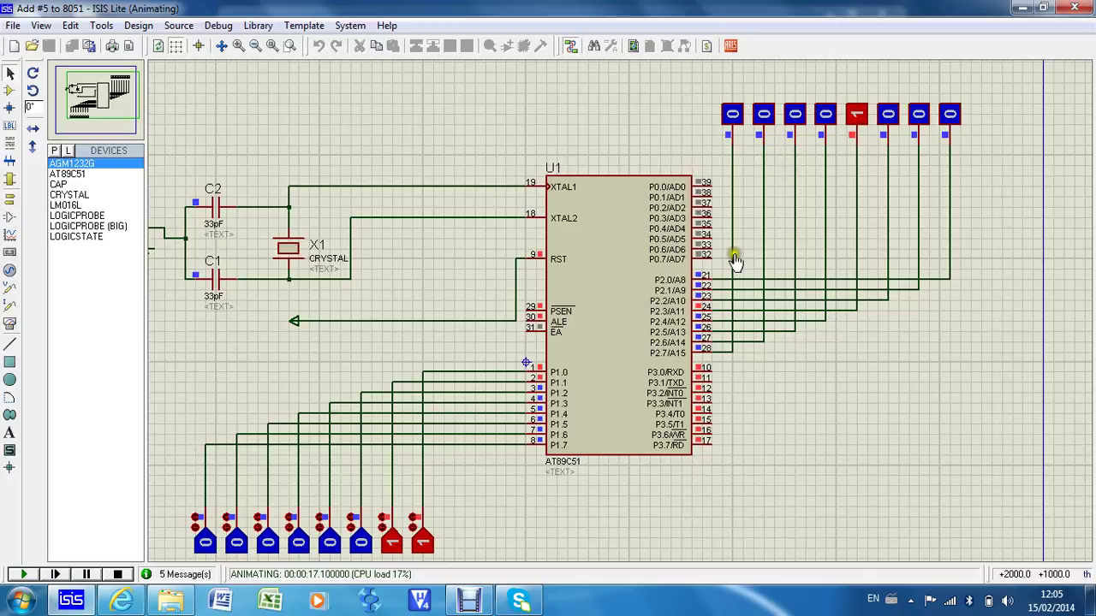
pyautogui.click(361, 541)
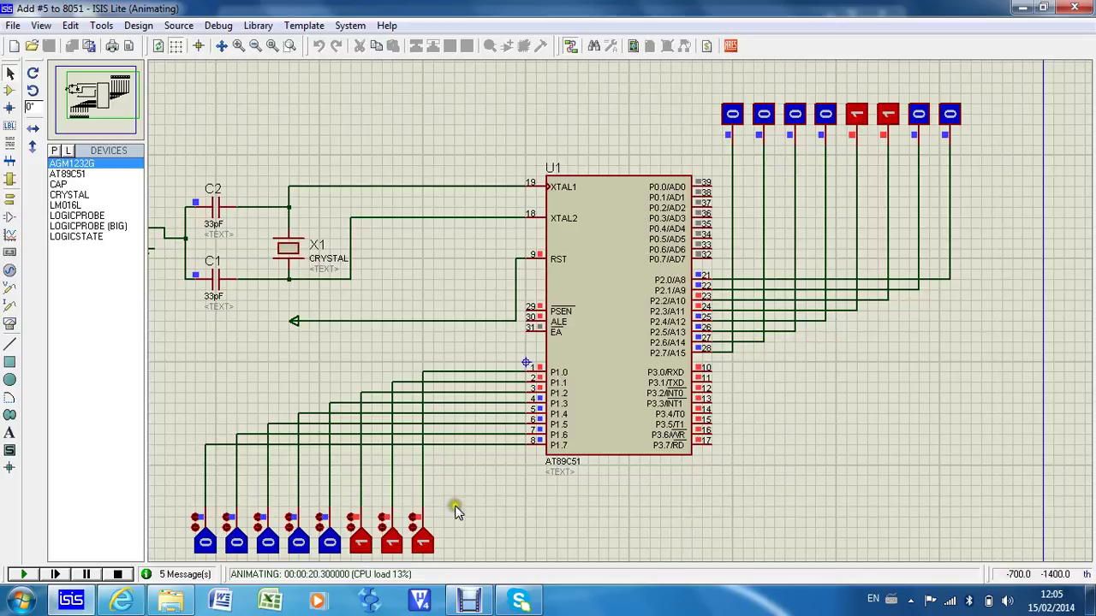
pyautogui.click(469, 601)
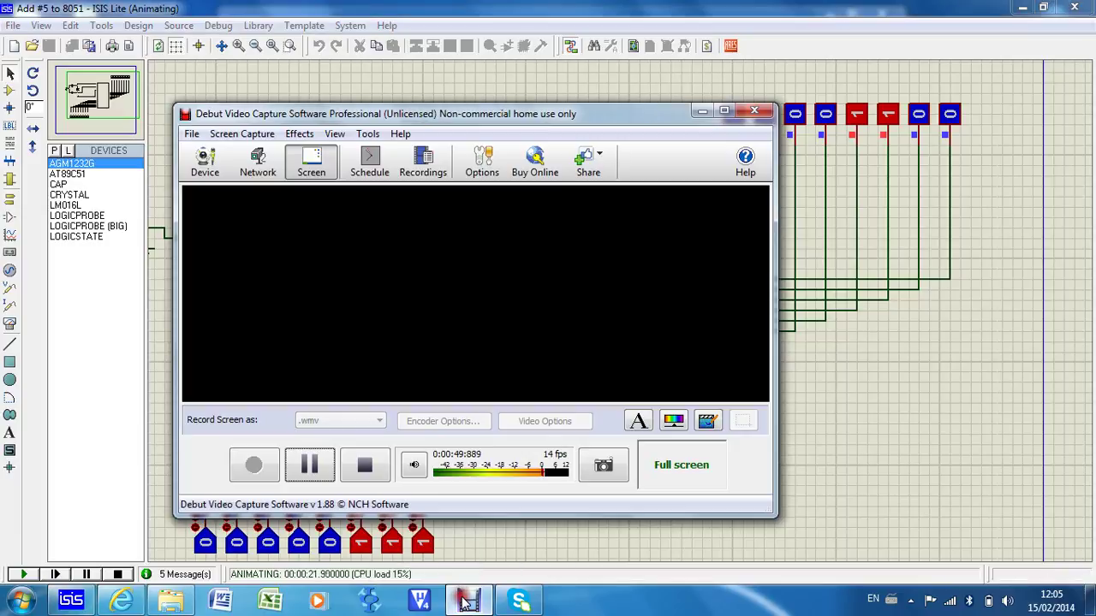